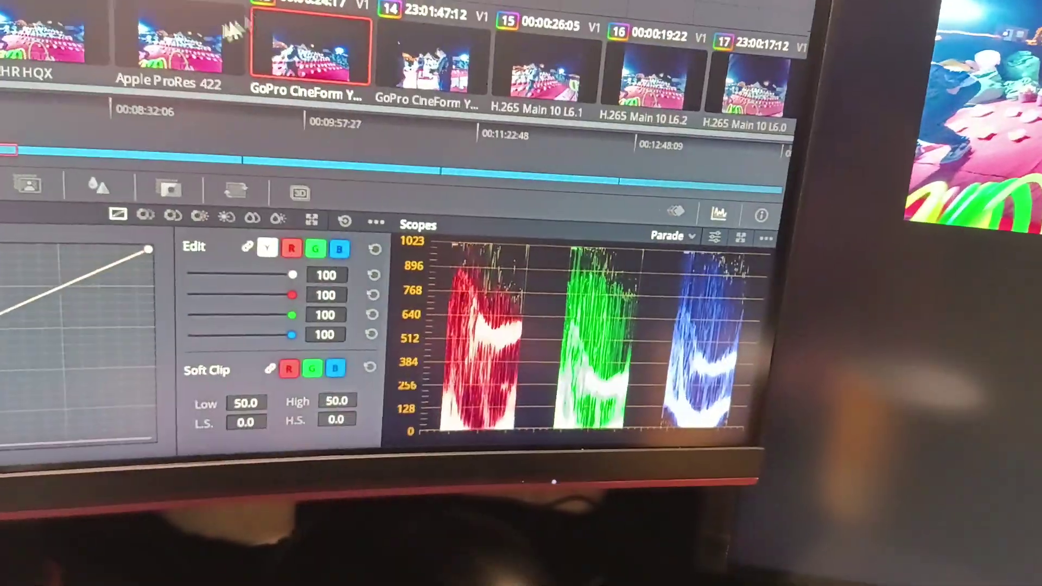
Compare the parades of the ProRes 422 and DNxHR clips, ending on the GoPro CineForm clip
click(175, 50)
click(49, 48)
click(269, 49)
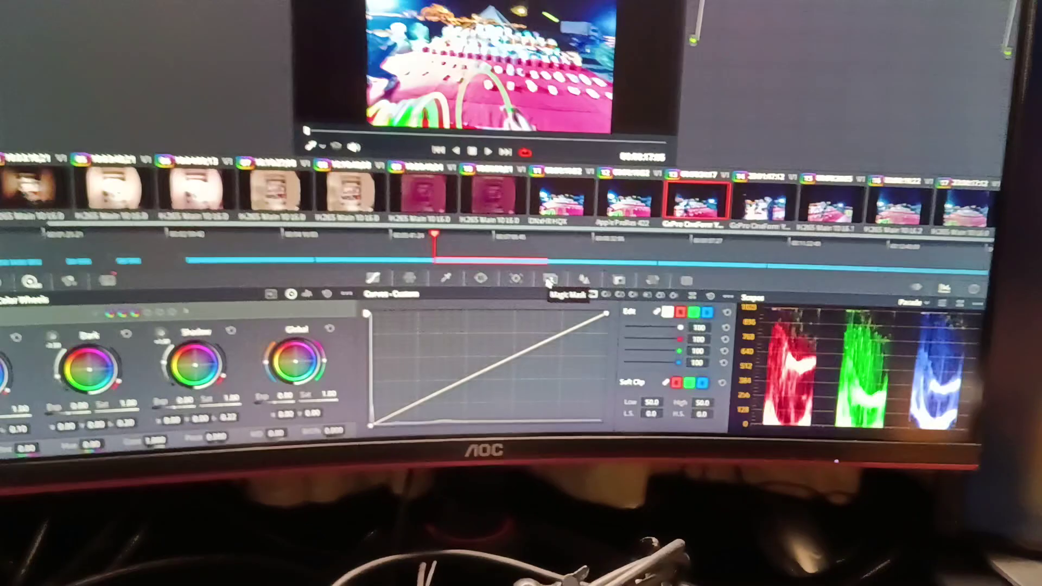
On the Edit page, set Clip Attributes Data Levels to Full for the first three V1 clips
key(shift+3)
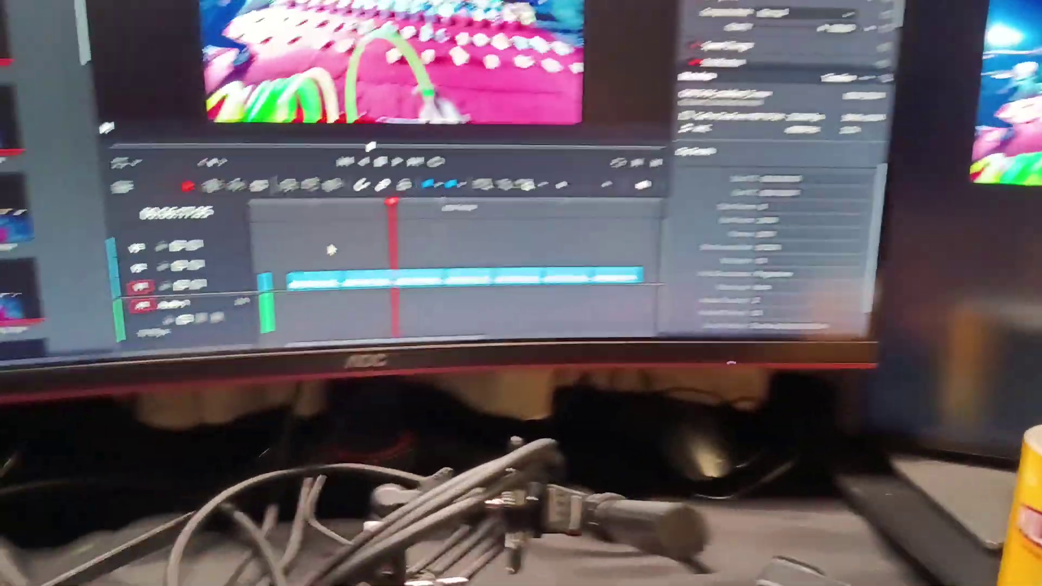
drag(302, 257, 563, 407)
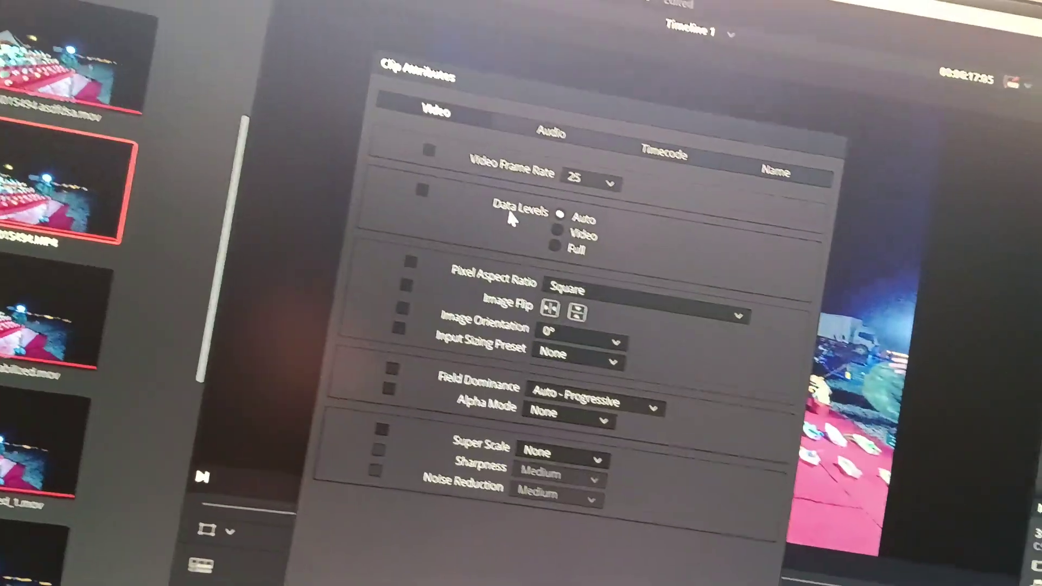
click(525, 209)
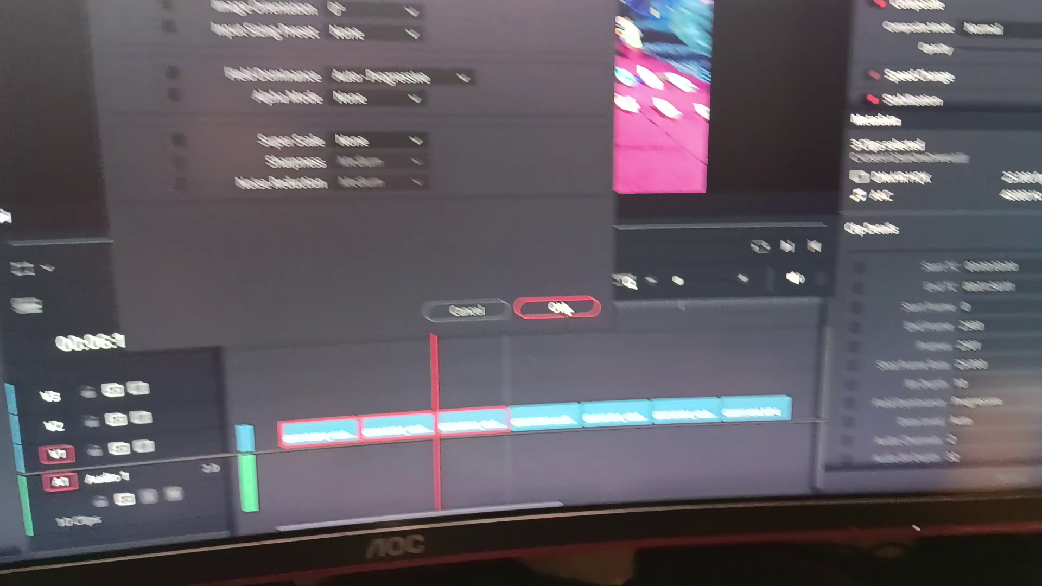
click(558, 307)
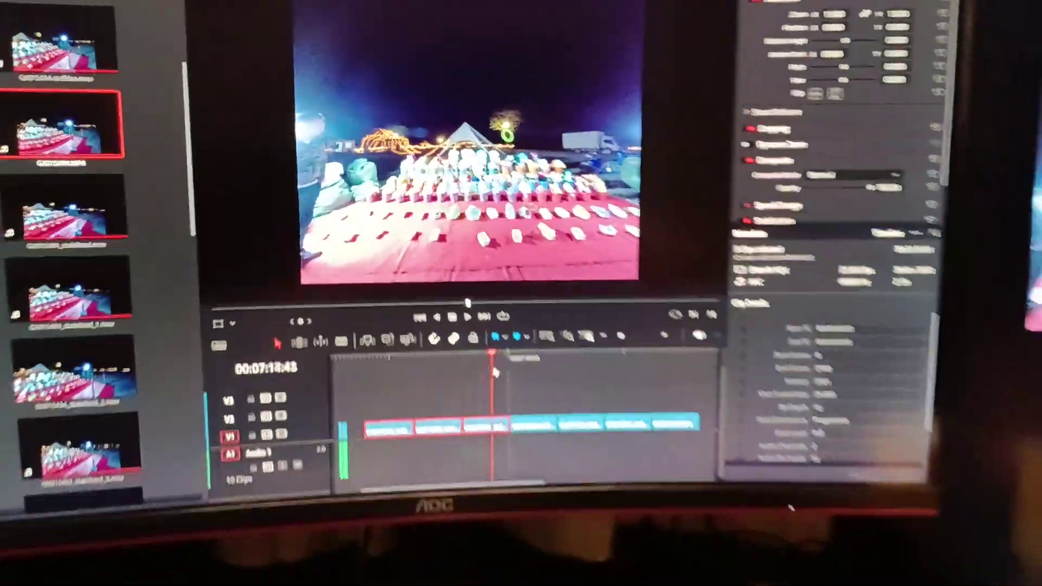
Move the playhead to another frame and inspect the Apple ProRes 422 clip's RGB parade
mouse_move(549, 394)
mouse_down()
mouse_move(505, 385)
mouse_move(467, 345)
mouse_move(469, 316)
mouse_up()
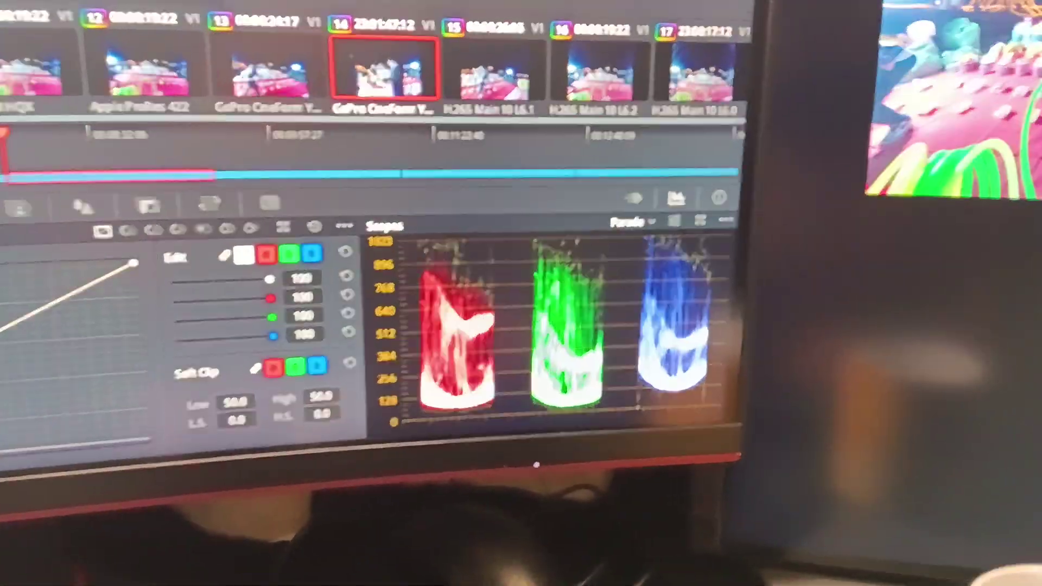
click(261, 73)
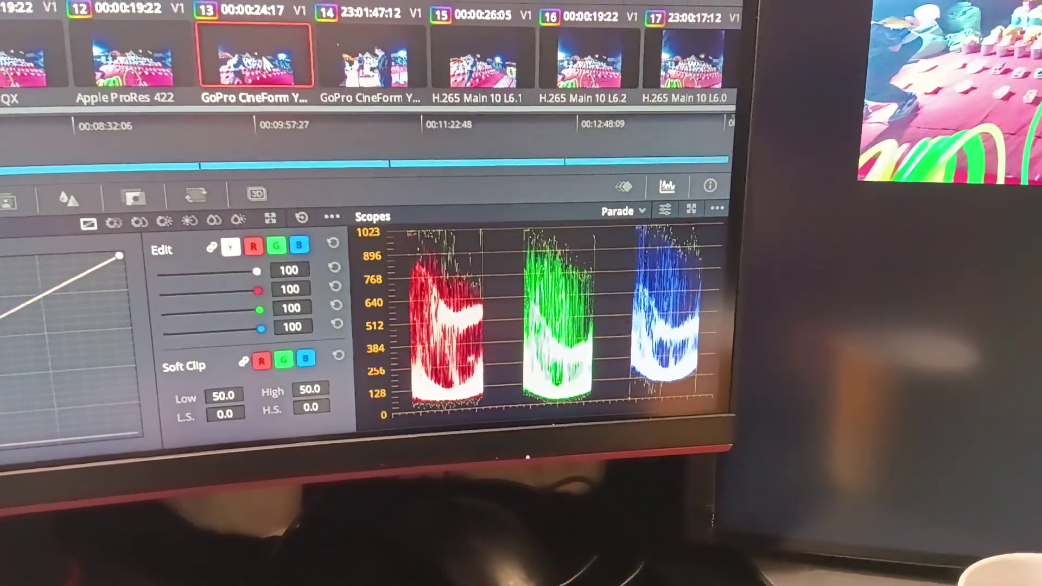